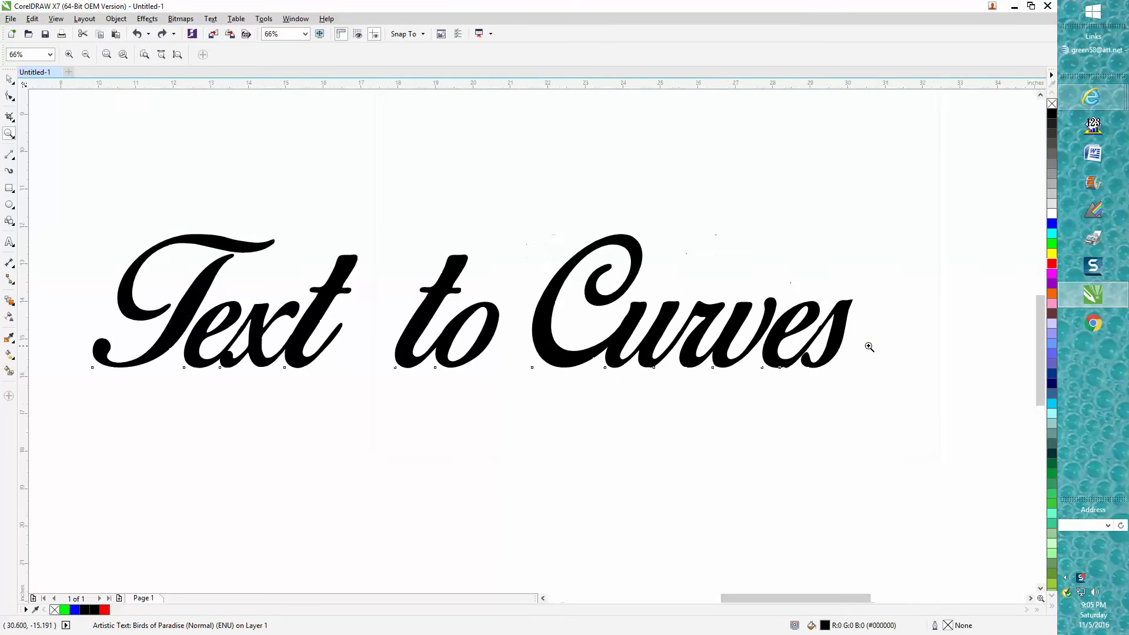
Step: Select the 'Text to Curves' artistic text object with the Pick tool
{"action": "left_click", "coordinate": [8, 79]}
{"action": "left_click", "coordinate": [253, 187]}
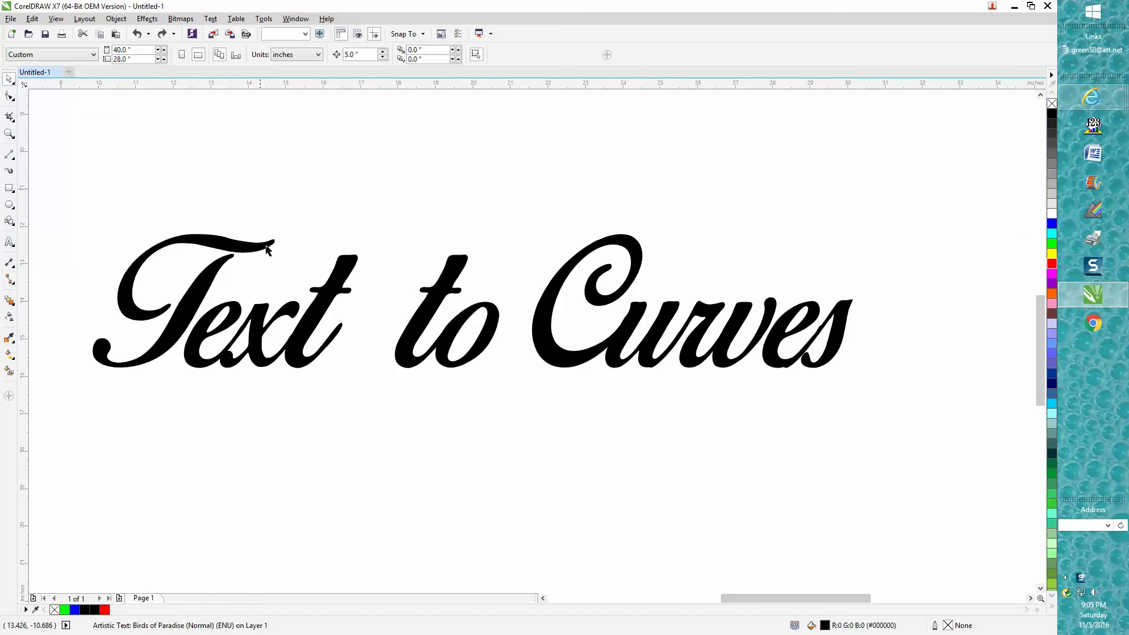
{"action": "left_click", "coordinate": [266, 247]}
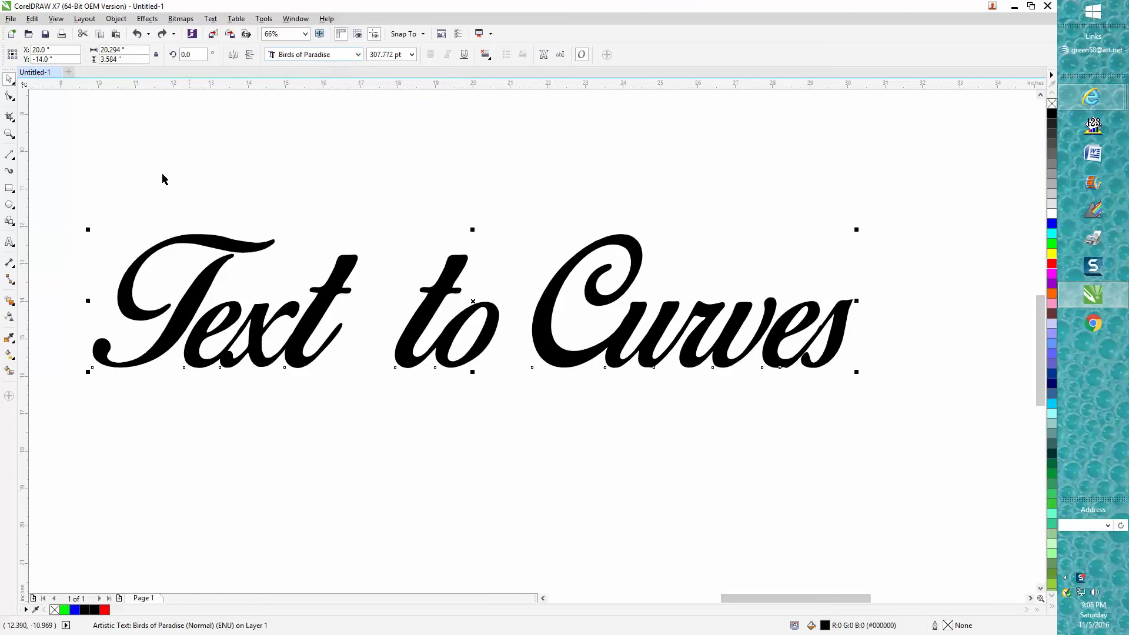
{"action": "left_click_drag", "start_coordinate": [81, 156], "coordinate": [863, 440]}
{"action": "left_click", "coordinate": [247, 176]}
{"action": "left_click_drag", "start_coordinate": [78, 175], "coordinate": [420, 393]}
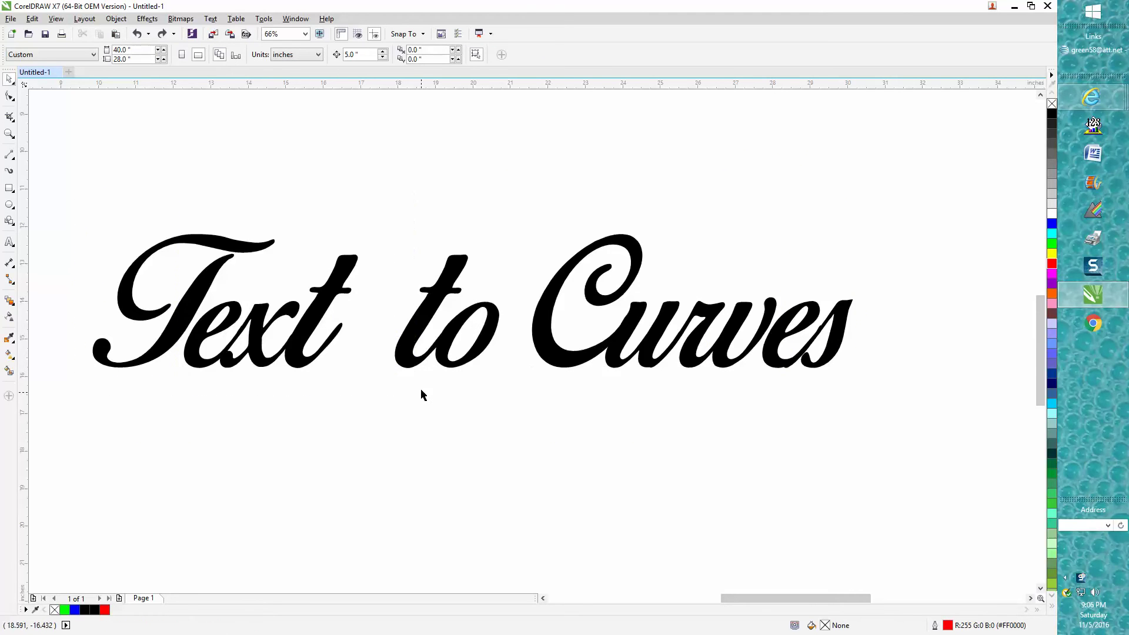
{"action": "left_click", "coordinate": [339, 277]}
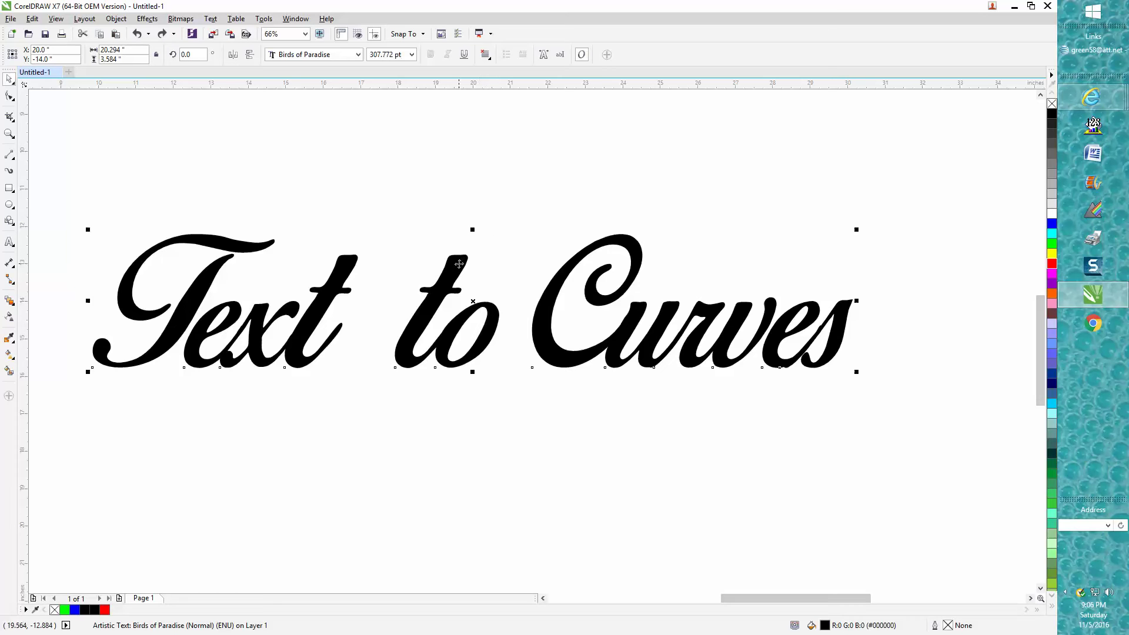
Step: Reselect the text and drag it about 0.9 inch to the right
{"action": "left_click", "coordinate": [419, 212]}
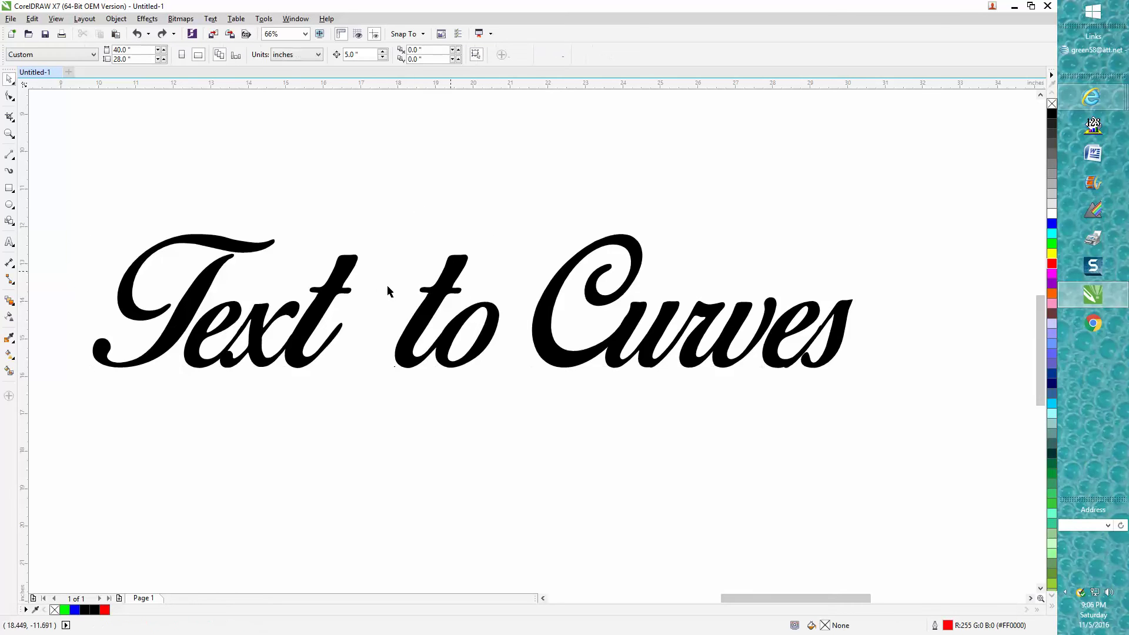
{"action": "left_click", "coordinate": [348, 269]}
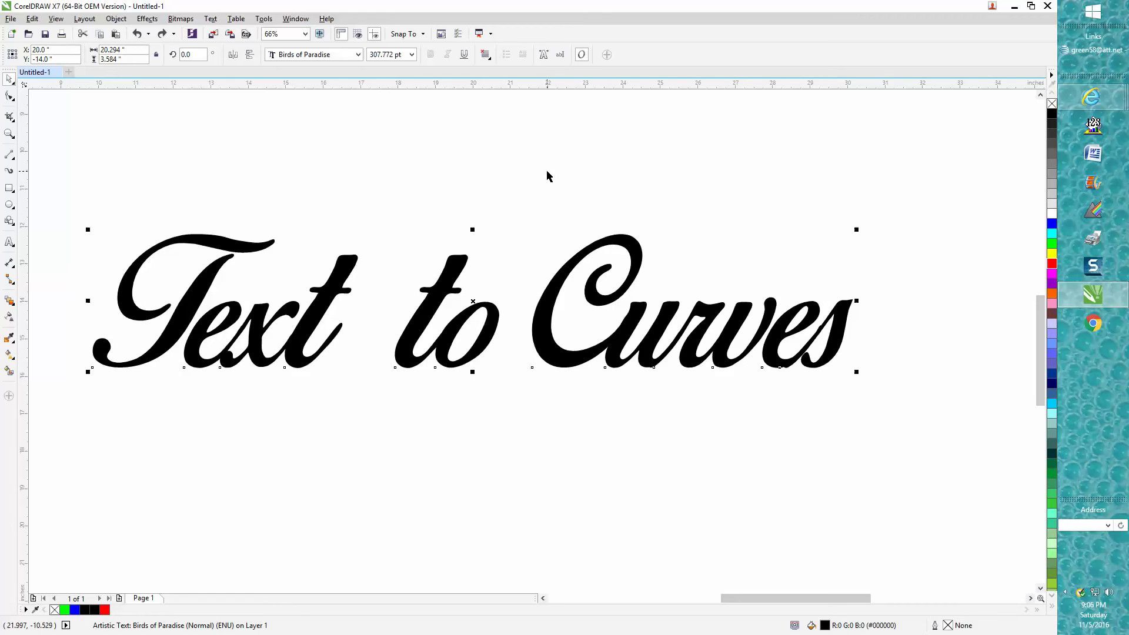
{"action": "left_click", "coordinate": [470, 186]}
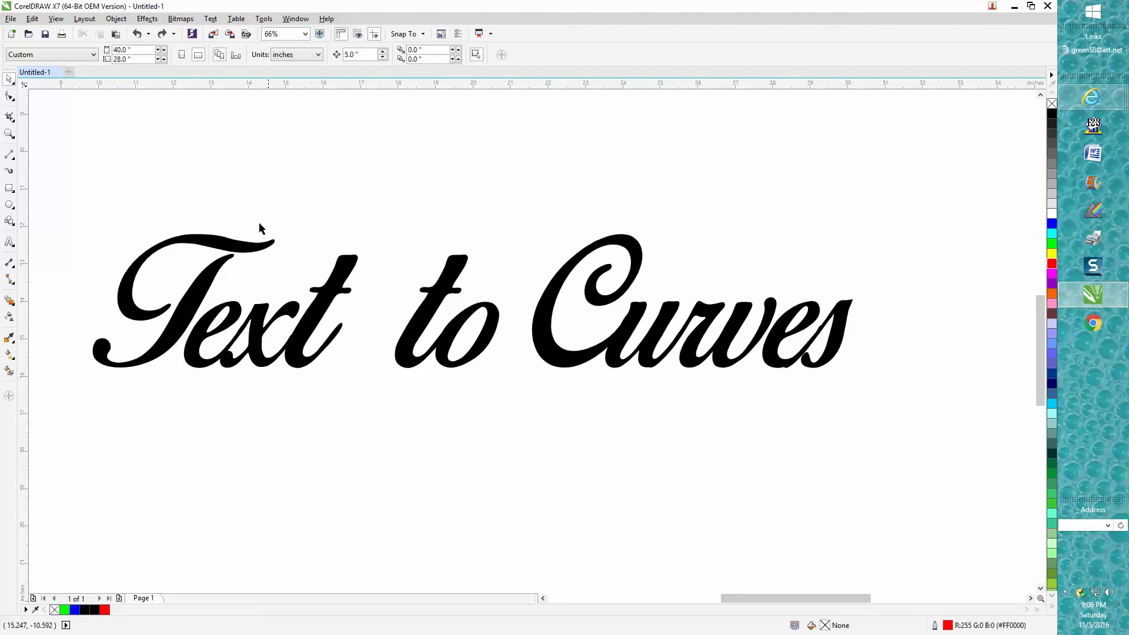
{"action": "left_click", "coordinate": [256, 248]}
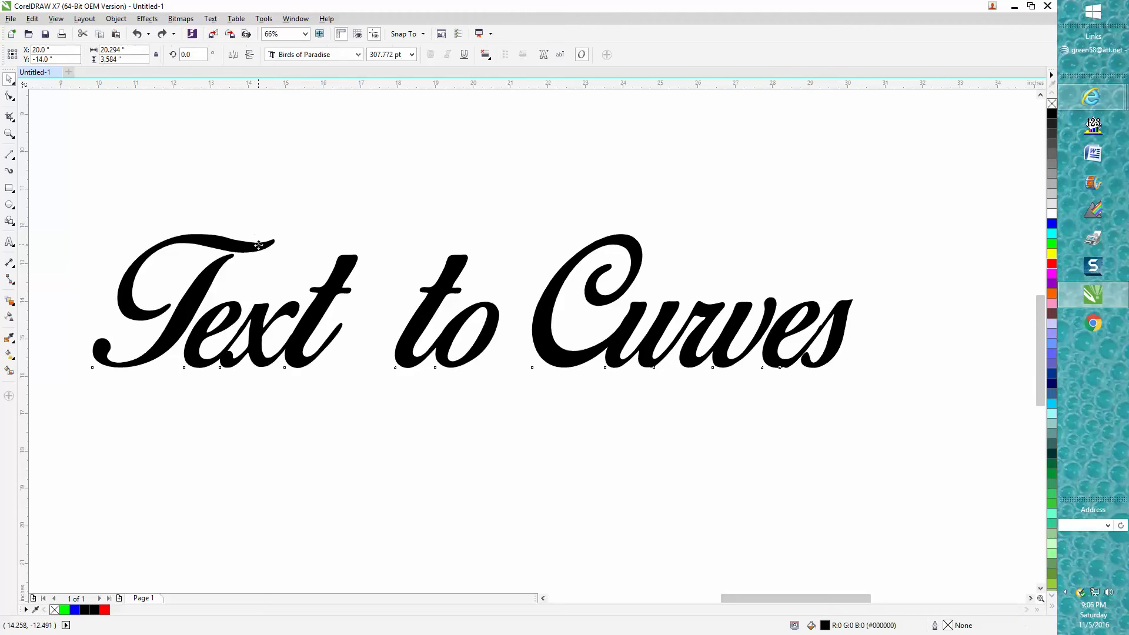
{"action": "left_click", "coordinate": [333, 129]}
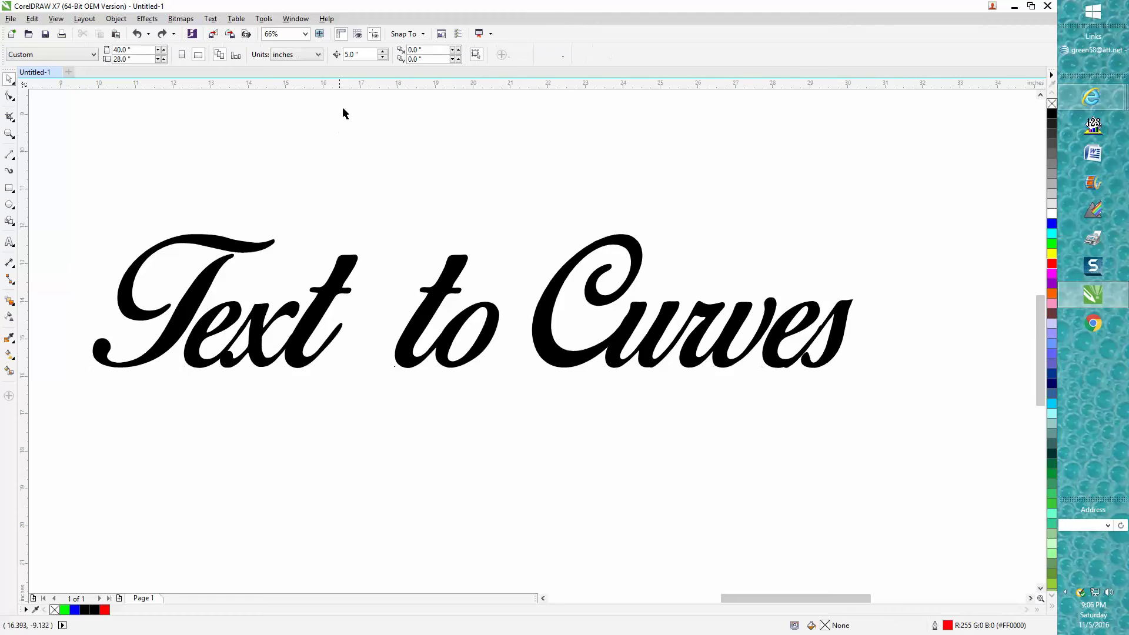
{"action": "left_click", "coordinate": [255, 246]}
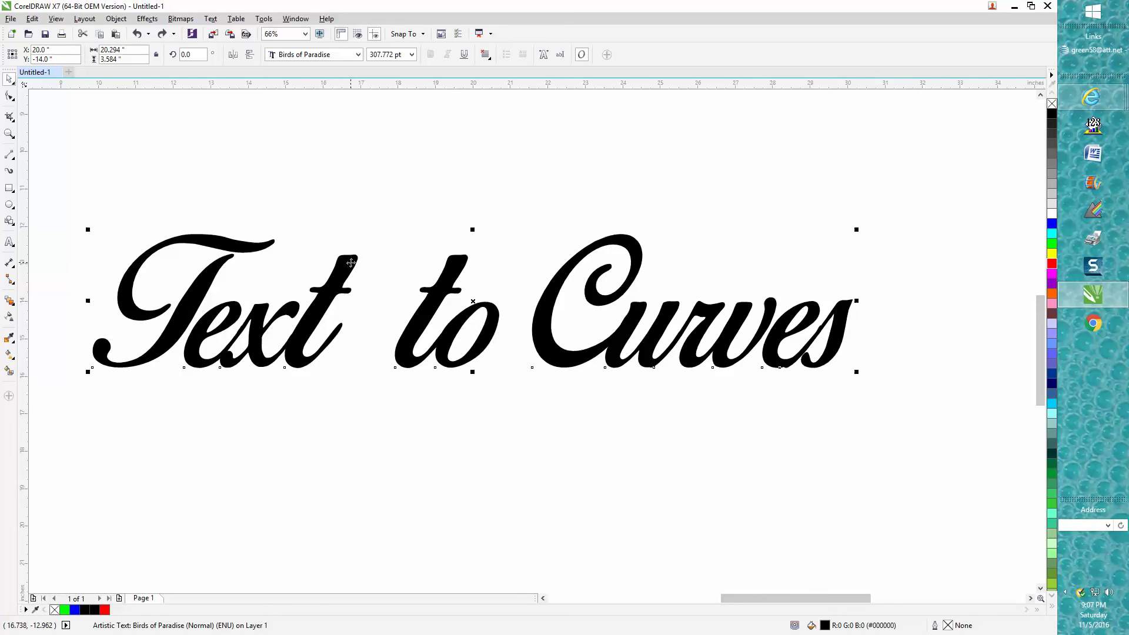
{"action": "left_click_drag", "start_coordinate": [351, 263], "coordinate": [385, 263]}
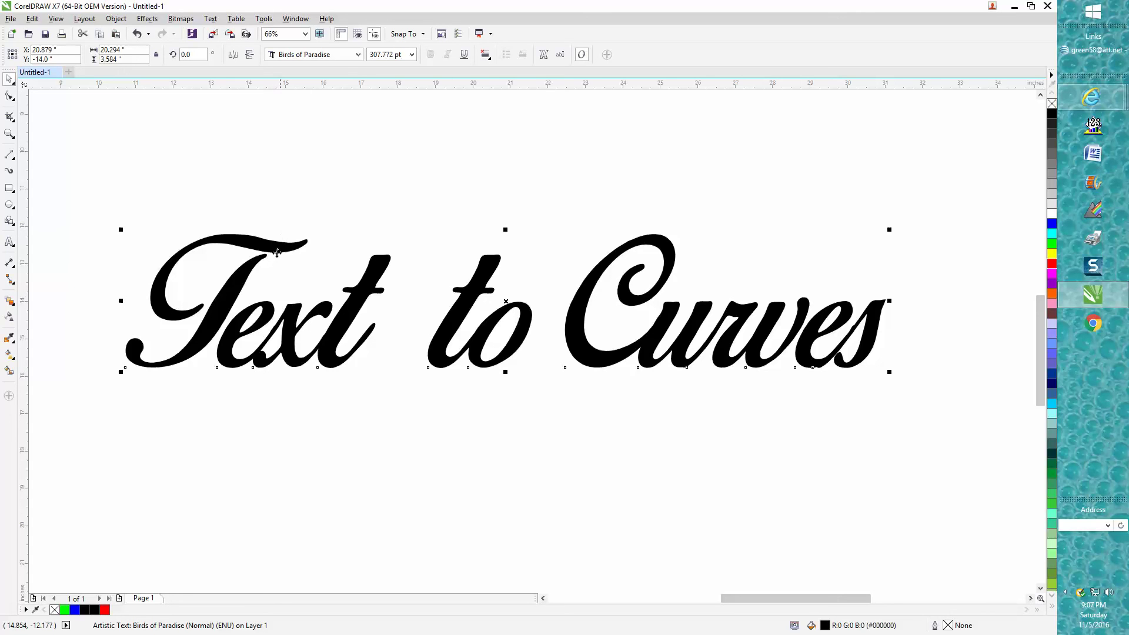
Step: Break the text apart into separate words, then split 'Text' into individual letters
{"action": "left_click", "coordinate": [117, 20]}
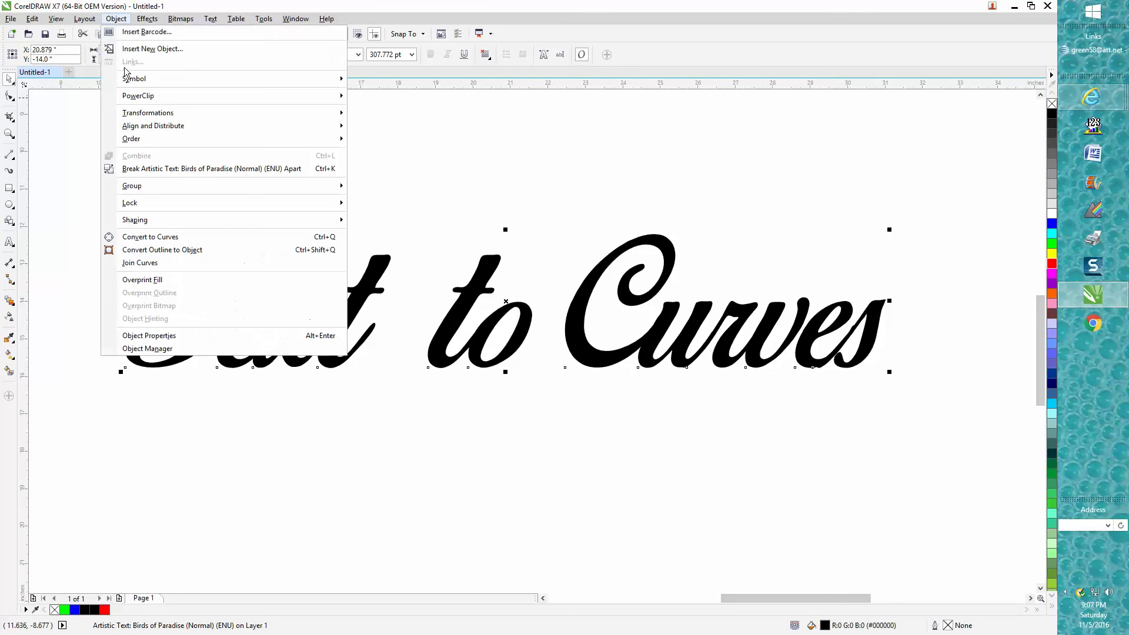
{"action": "left_click", "coordinate": [155, 170]}
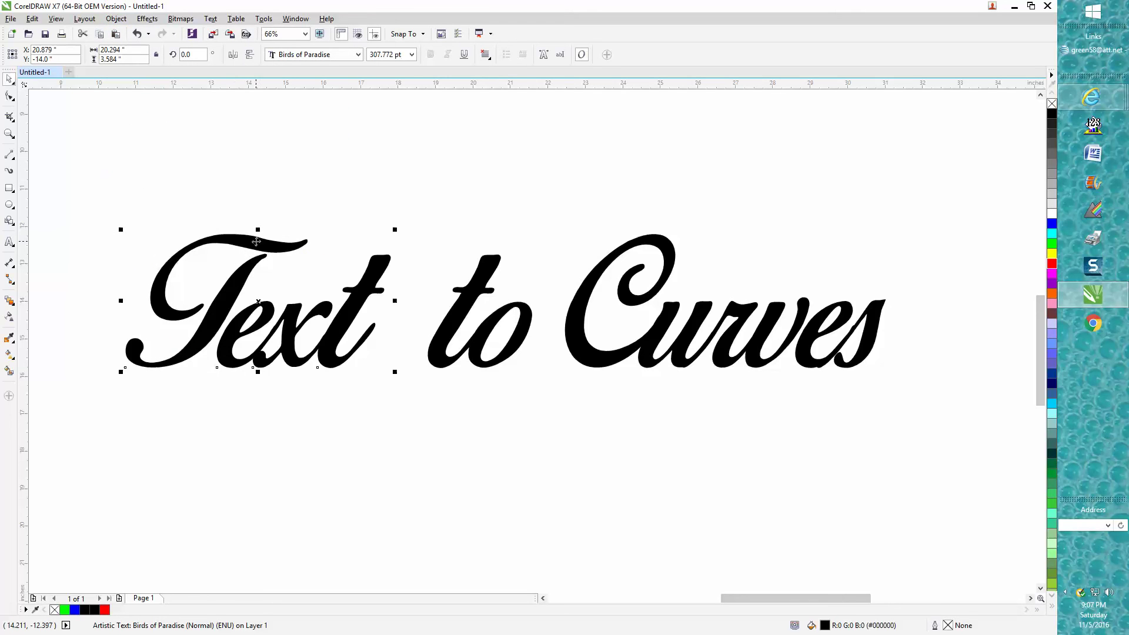
{"action": "left_click", "coordinate": [115, 18]}
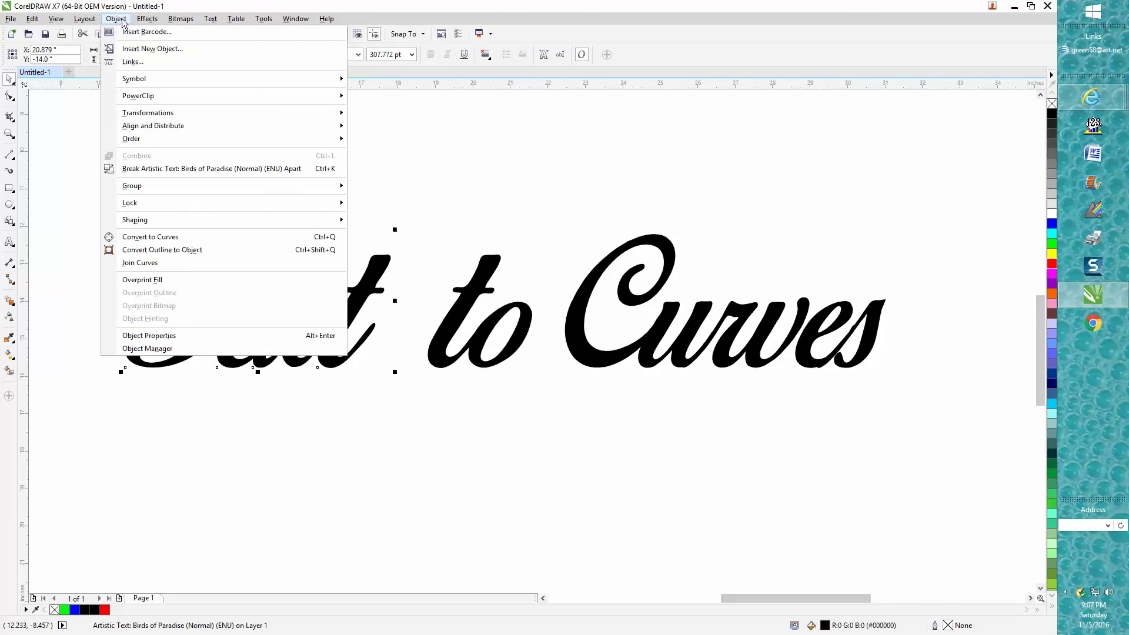
{"action": "left_click", "coordinate": [177, 170]}
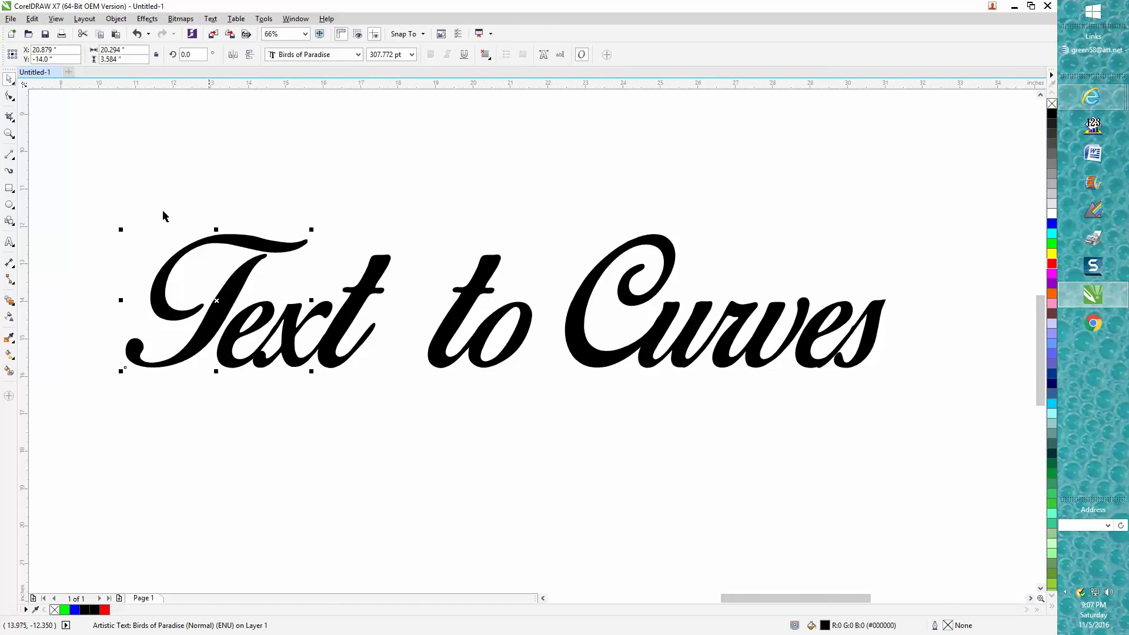
Step: Select the standalone T and convert it to curves via Object > Convert to Curves
{"action": "left_click", "coordinate": [11, 98]}
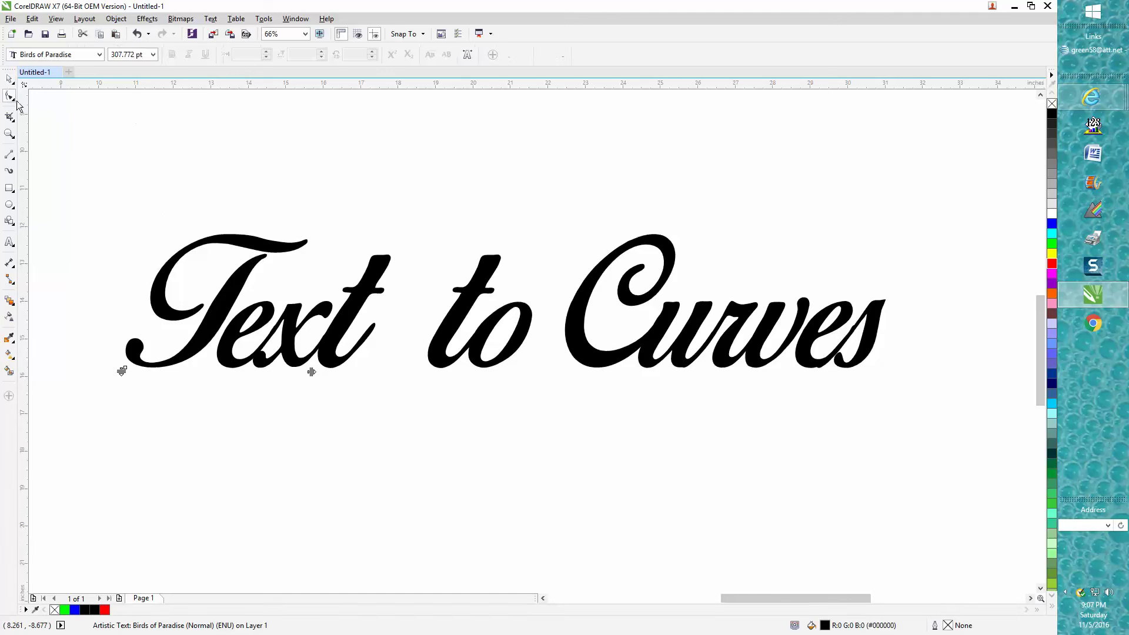
{"action": "left_click", "coordinate": [208, 246]}
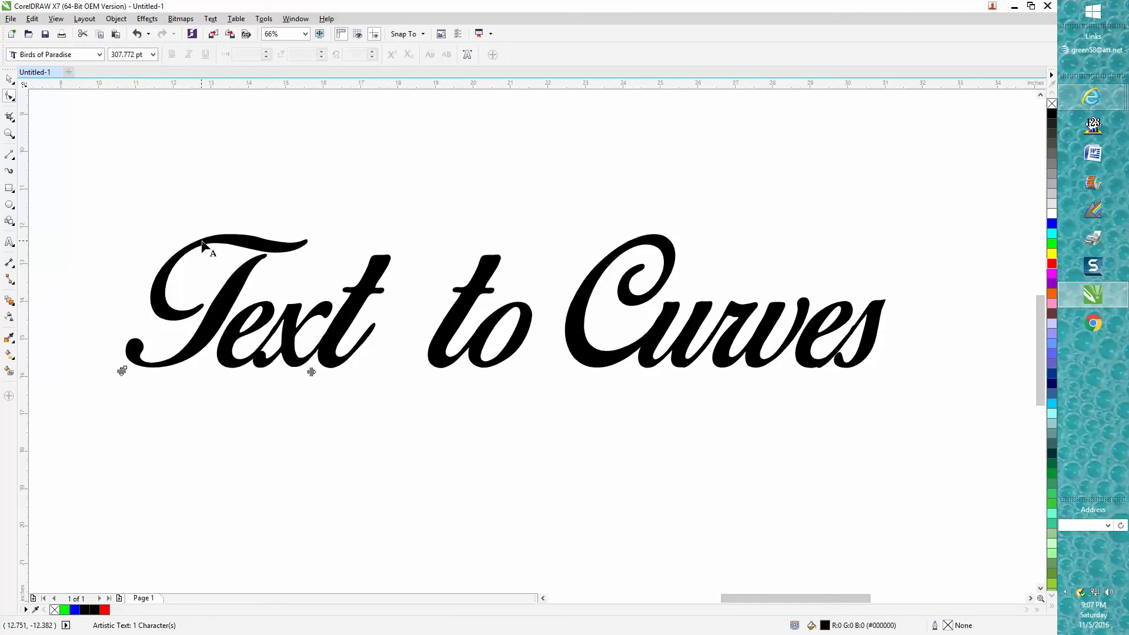
{"action": "left_click", "coordinate": [16, 105]}
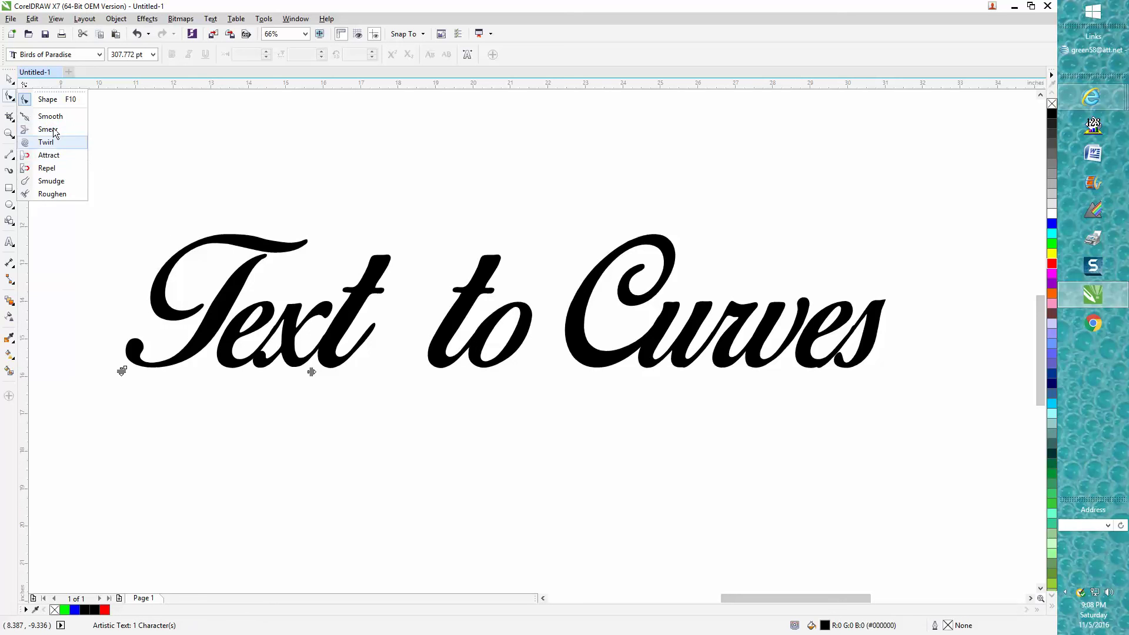
{"action": "left_click", "coordinate": [40, 97]}
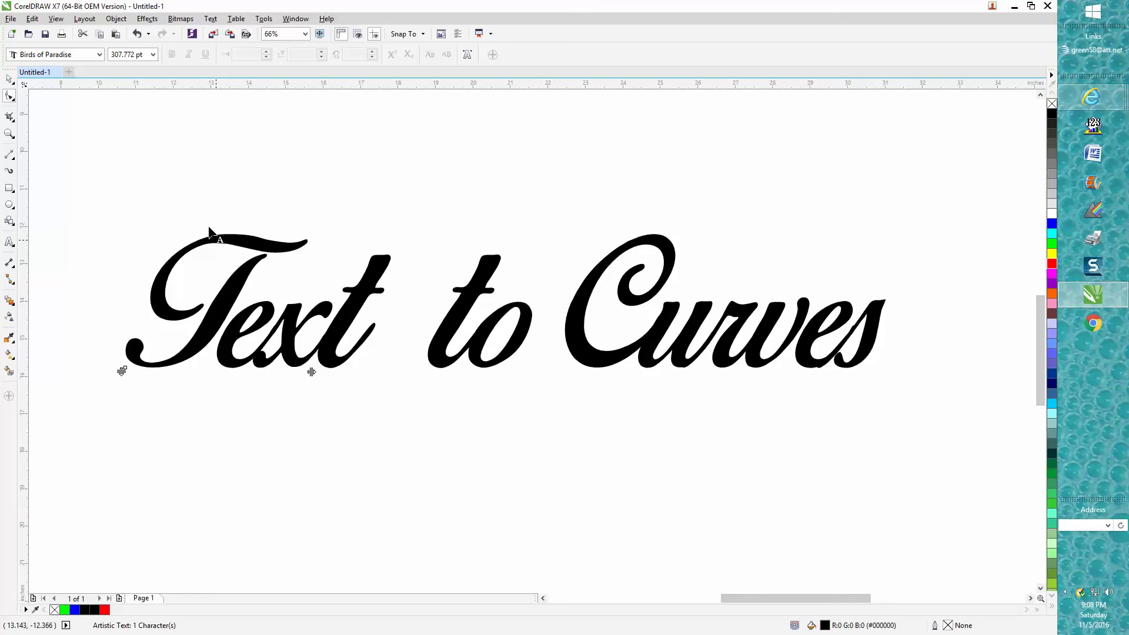
{"action": "left_click", "coordinate": [9, 79]}
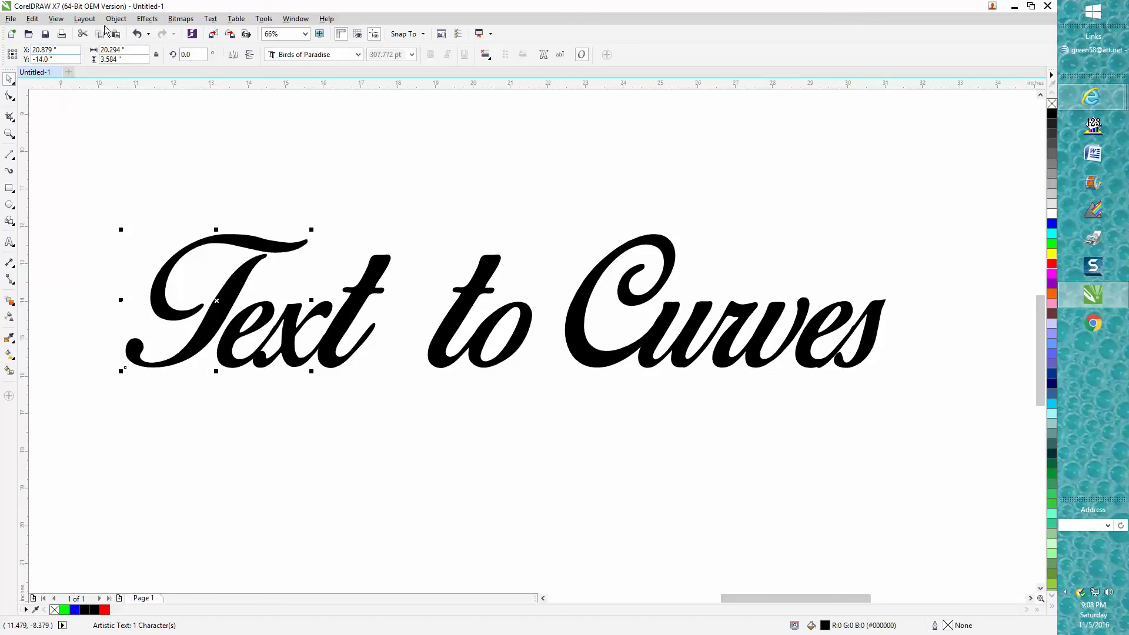
{"action": "left_click", "coordinate": [116, 18]}
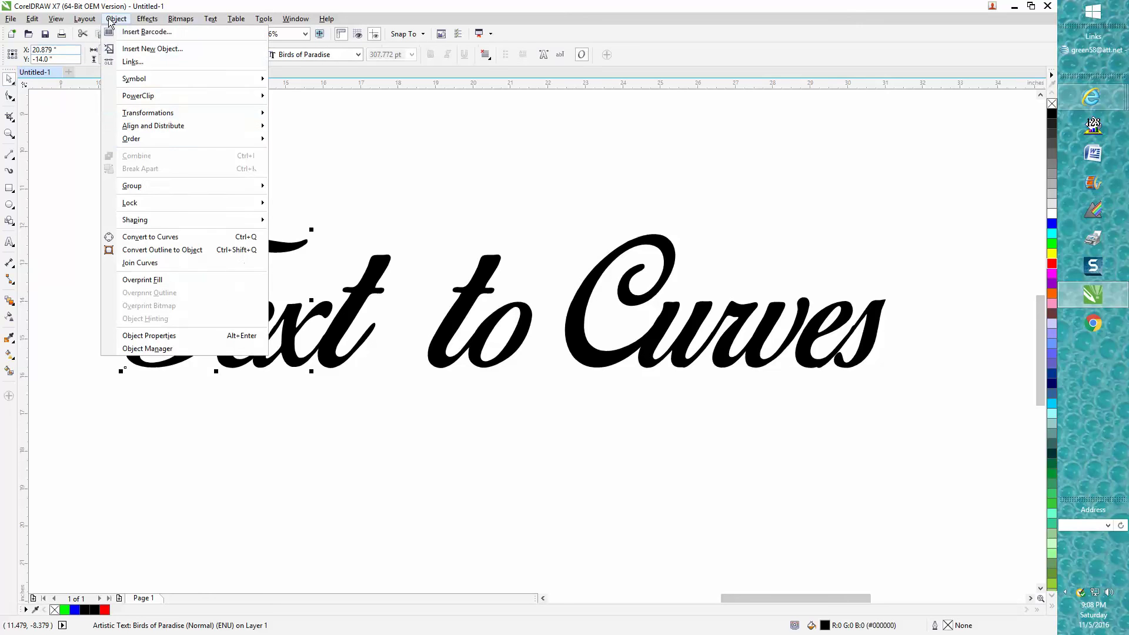
{"action": "left_click", "coordinate": [176, 240]}
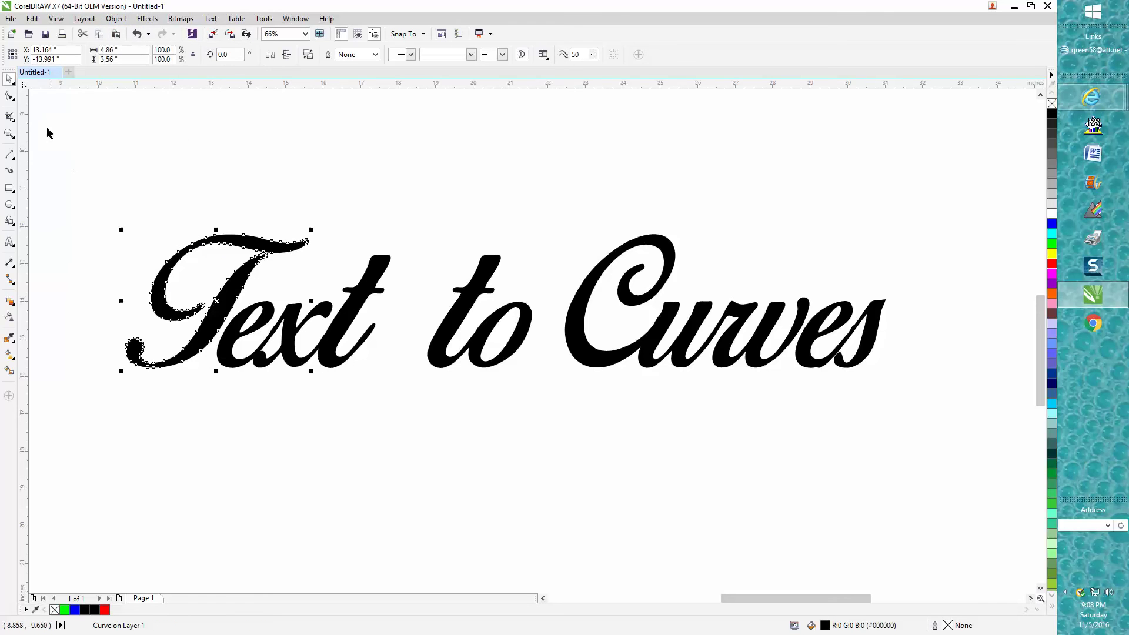
{"action": "left_click", "coordinate": [10, 97]}
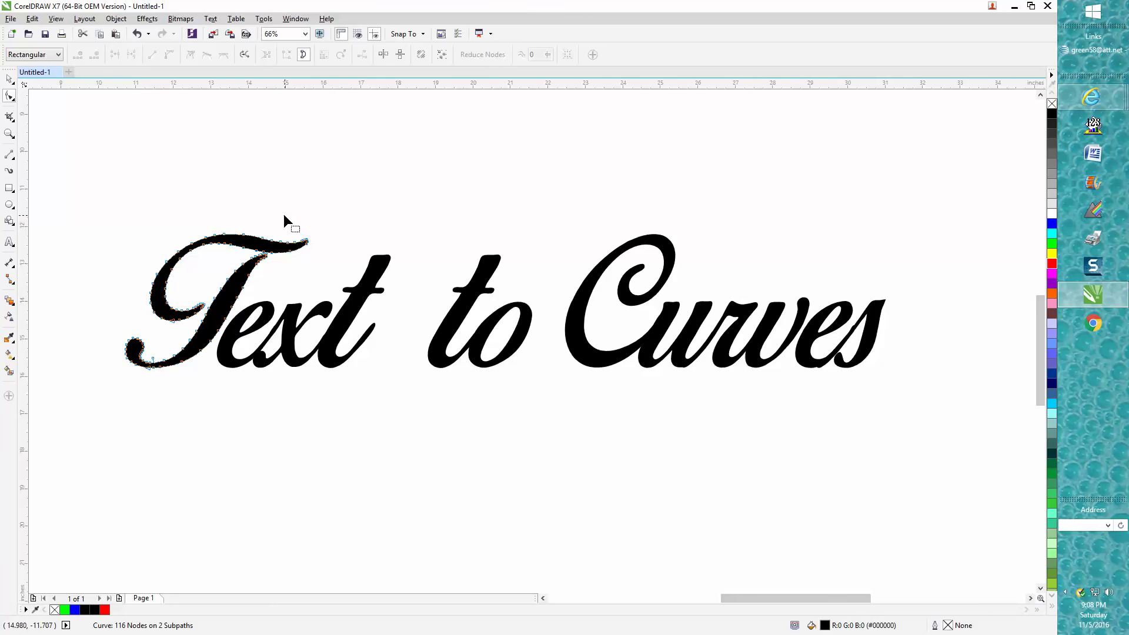
Step: Zoom in on the tip of the T's top stroke for node editing
{"action": "mouse_move", "coordinate": [325, 267]}
{"action": "left_mouse_down"}
{"action": "mouse_move", "coordinate": [315, 235]}
{"action": "mouse_move", "coordinate": [377, 225]}
{"action": "left_mouse_up"}
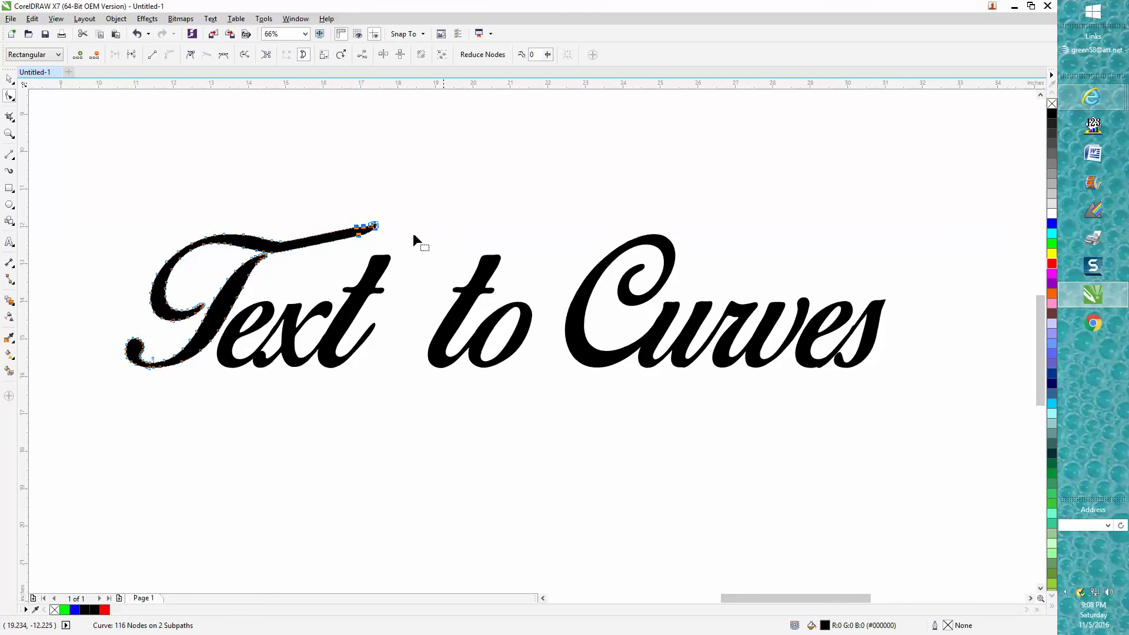
{"action": "left_click", "coordinate": [9, 134]}
{"action": "left_click_drag", "start_coordinate": [295, 214], "coordinate": [436, 267]}
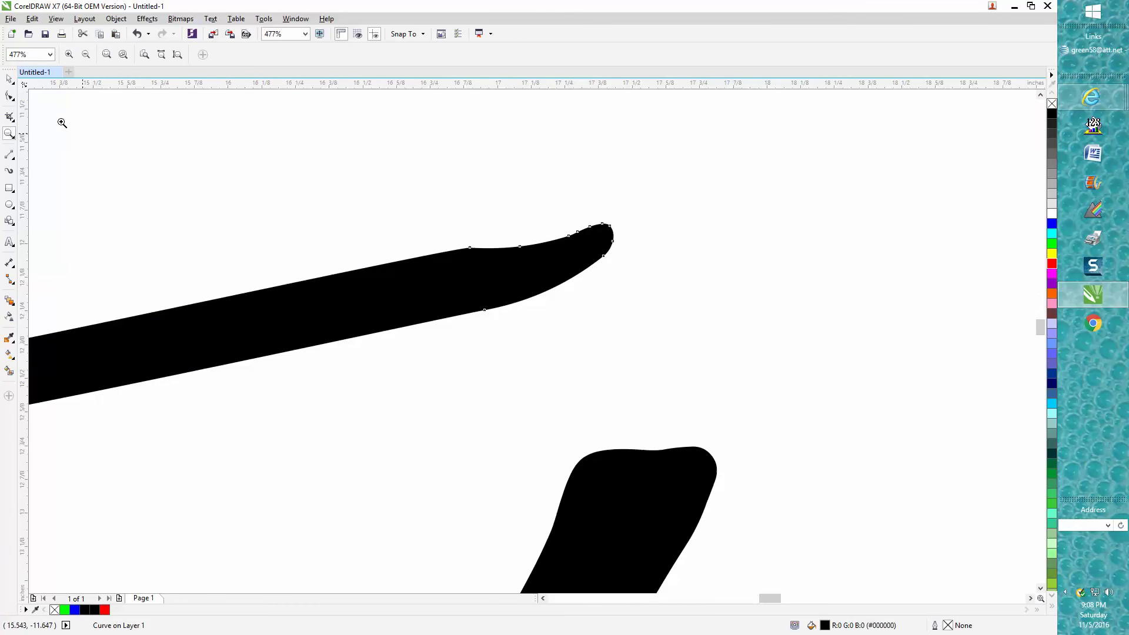
{"action": "left_click", "coordinate": [10, 97]}
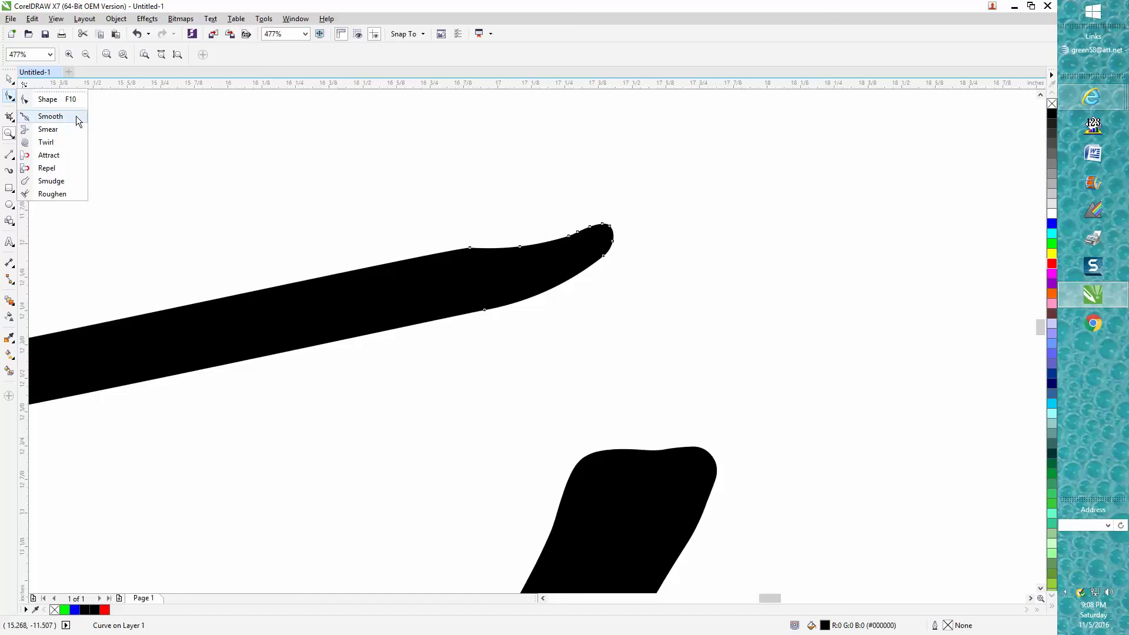
{"action": "left_click", "coordinate": [47, 99]}
Step: Delete the extra nodes along the top stroke's edge and near its tip
{"action": "left_click_drag", "start_coordinate": [505, 213], "coordinate": [595, 253]}
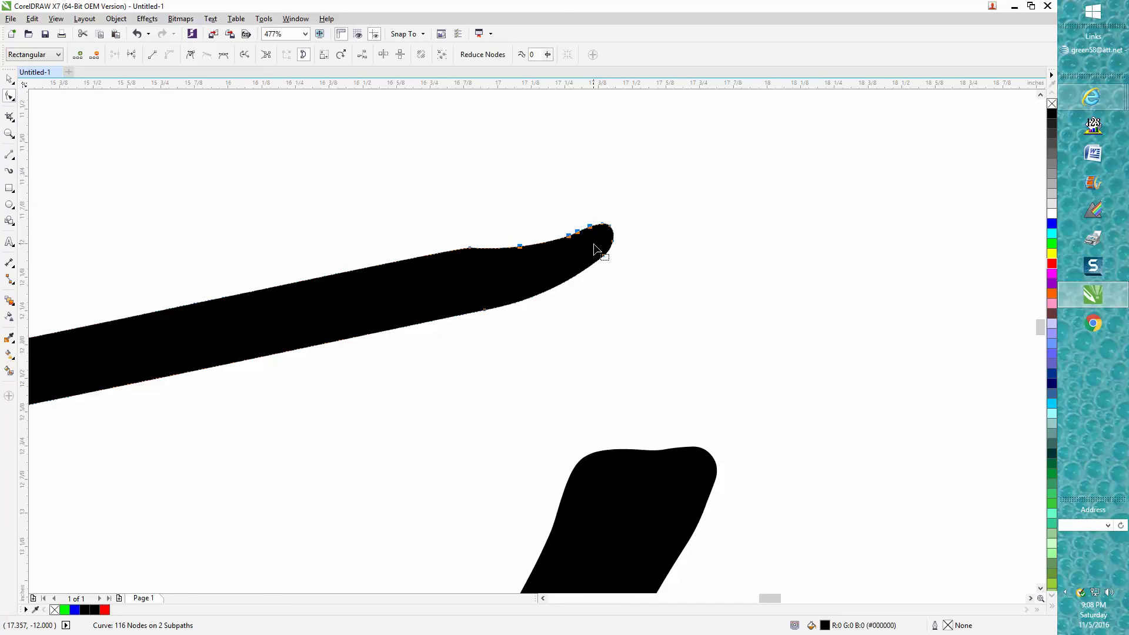
{"action": "key", "text": "Delete"}
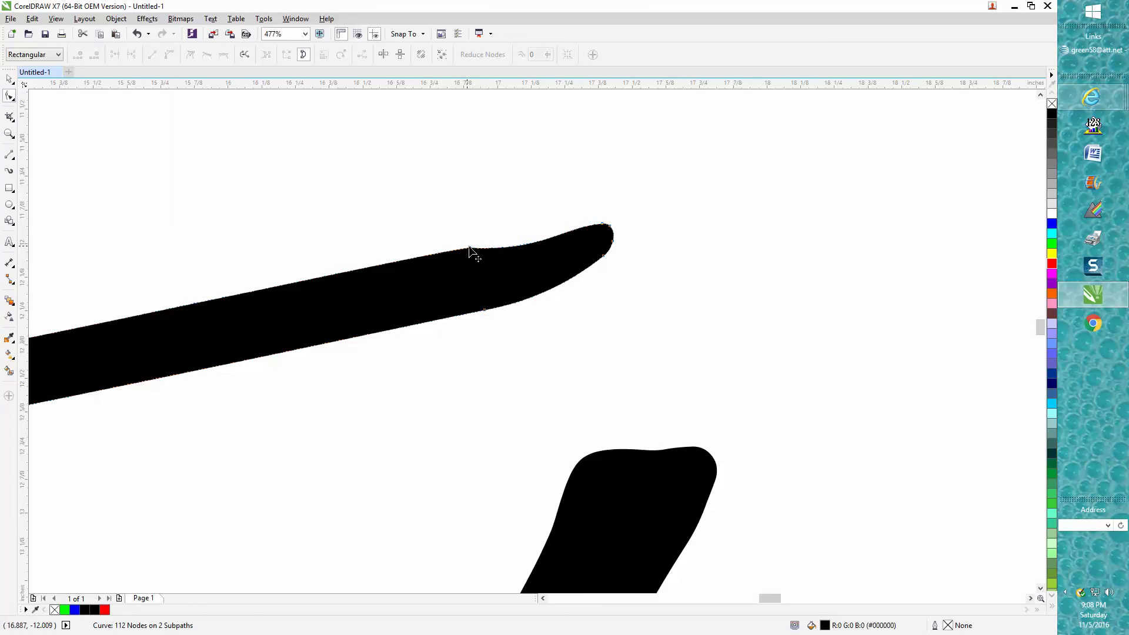
{"action": "left_click_drag", "start_coordinate": [471, 251], "coordinate": [519, 252]}
{"action": "key", "text": "Delete"}
{"action": "scroll", "coordinate": [542, 254], "scroll_direction": "down", "scroll_amount": 2}
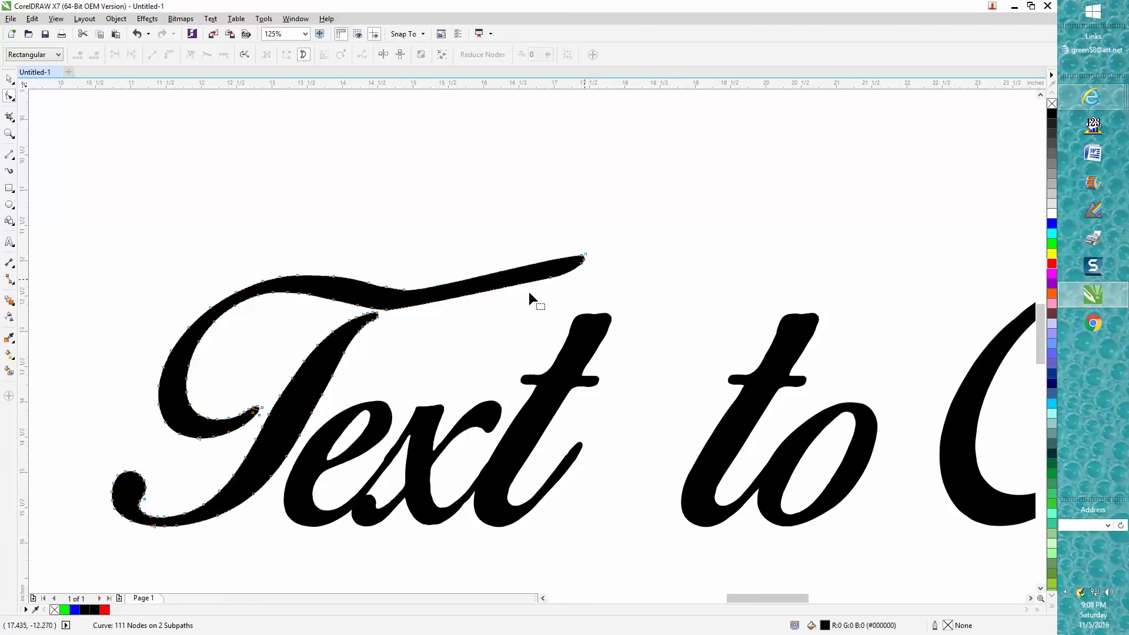
{"action": "left_click", "coordinate": [550, 277]}
{"action": "key", "text": "Delete"}
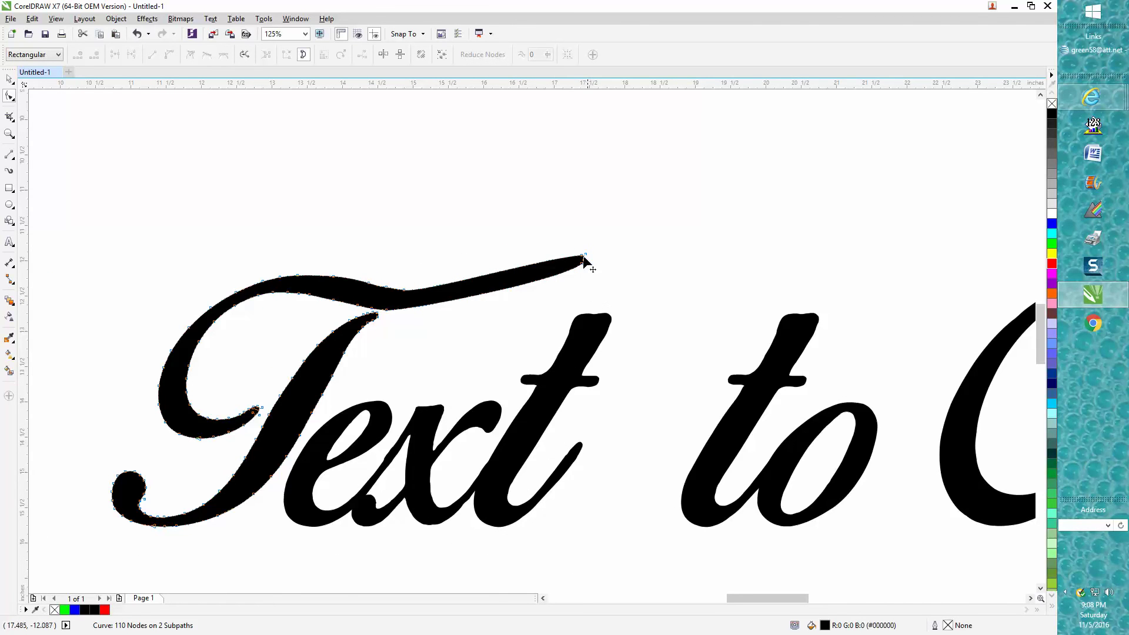
Step: Drag the stroke's end node far right into a long flourish over 'to', then zoom out
{"action": "left_click", "coordinate": [584, 258]}
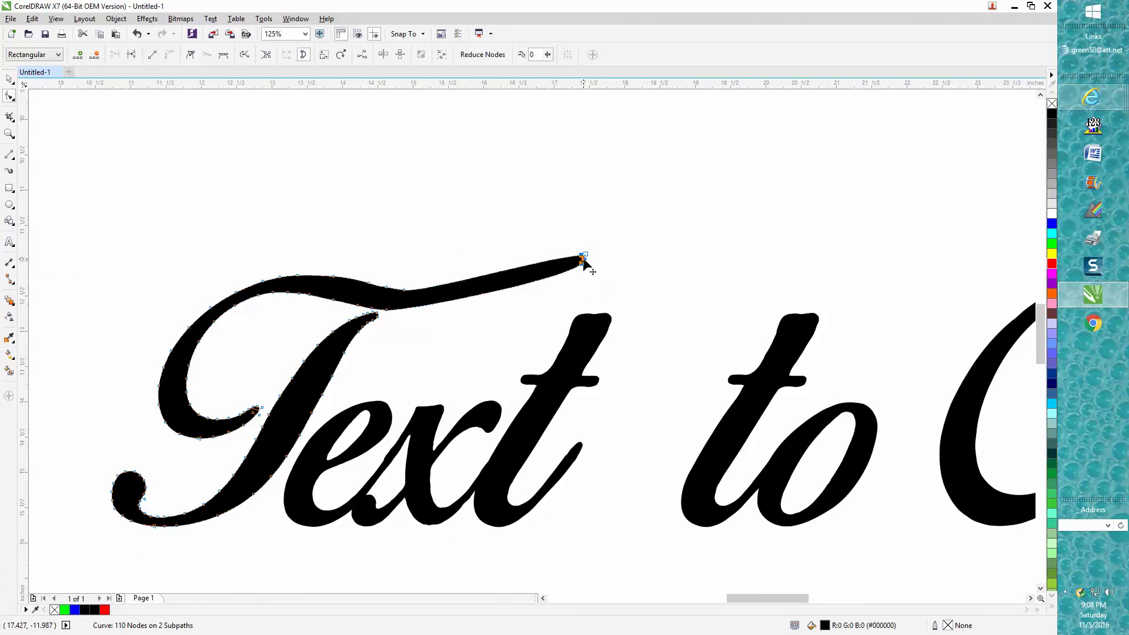
{"action": "left_click_drag", "start_coordinate": [584, 261], "coordinate": [887, 225]}
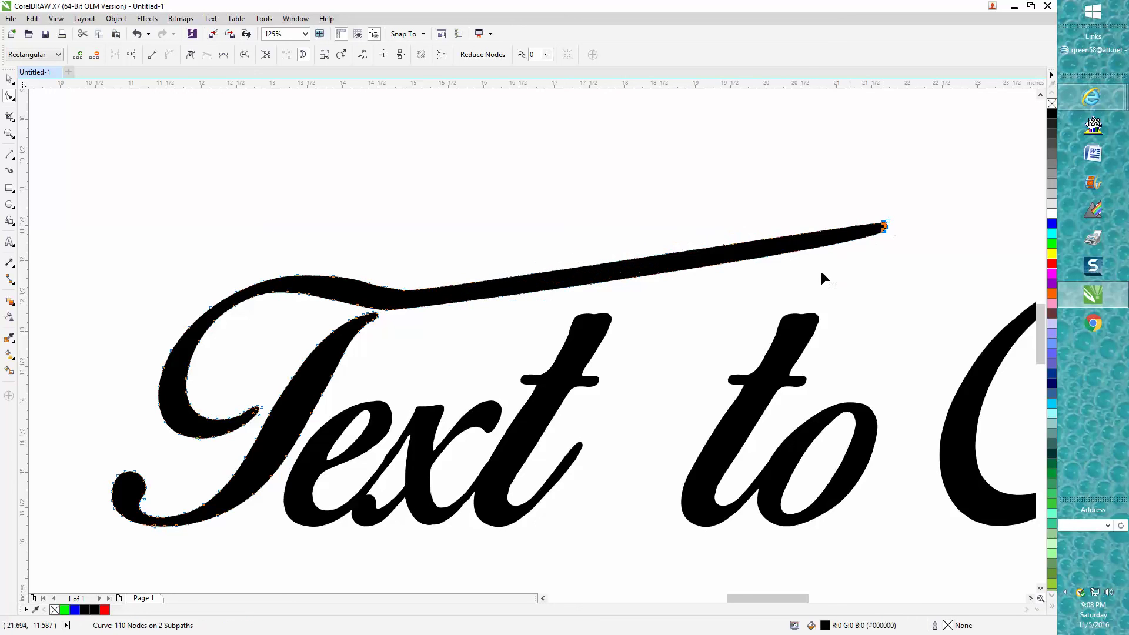
{"action": "left_click", "coordinate": [785, 295]}
{"action": "scroll", "coordinate": [734, 283], "scroll_direction": "down", "scroll_amount": 1}
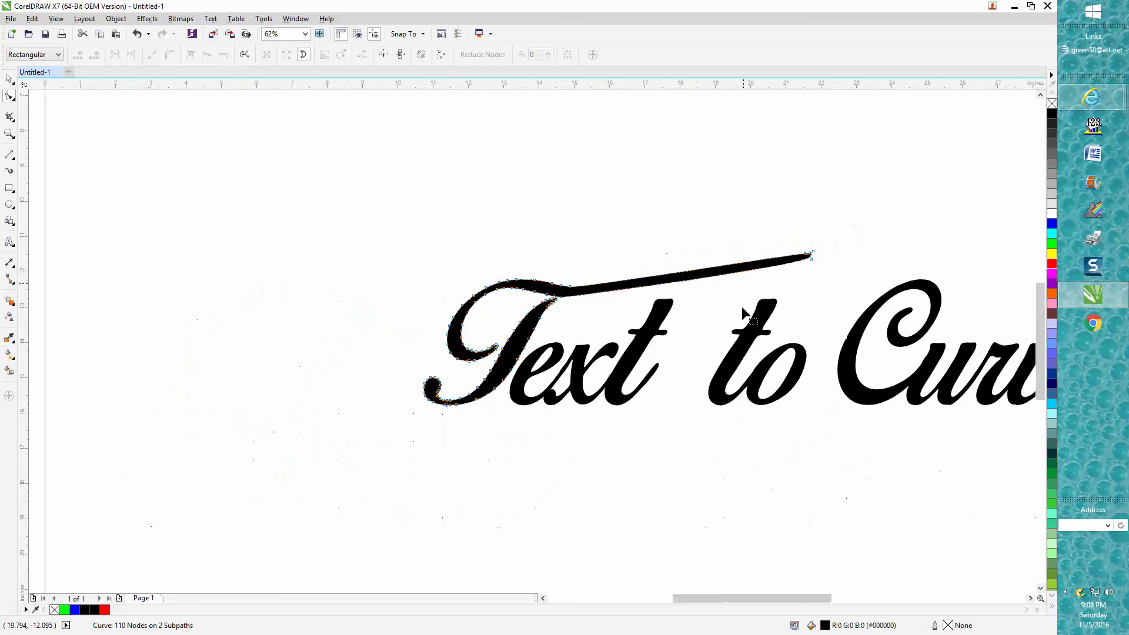
{"action": "left_click_drag", "start_coordinate": [775, 596], "coordinate": [817, 596]}
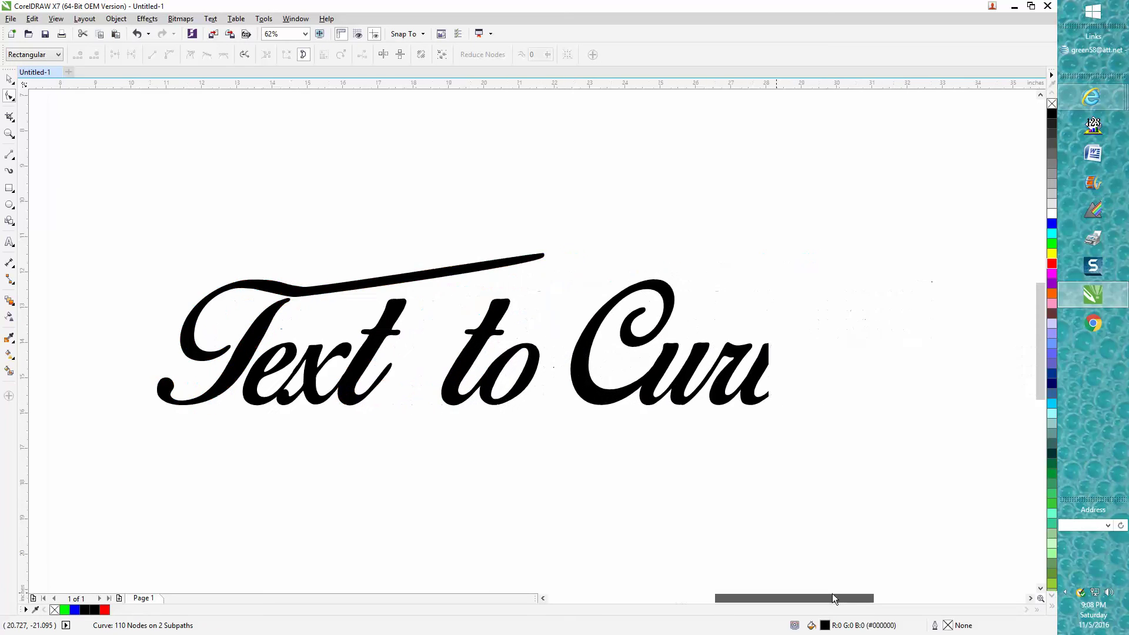